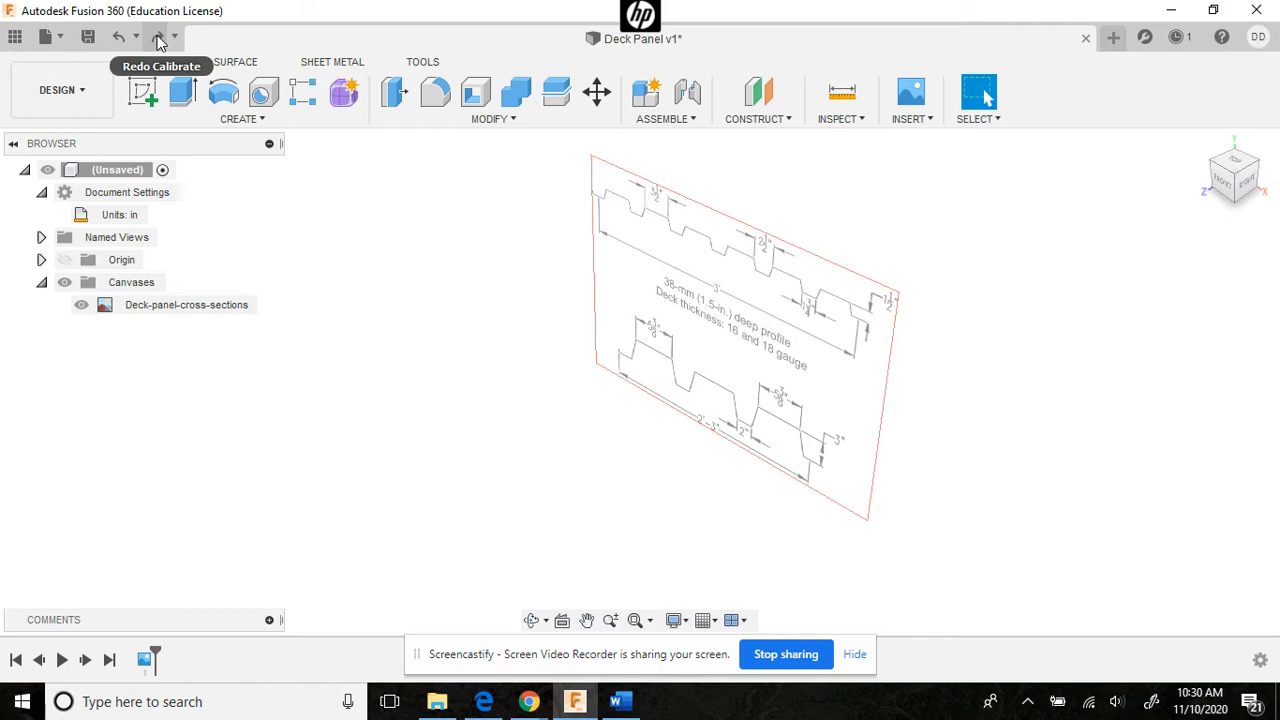
- Redo the canvas calibration and the sketch line along the 2-inch valley of the lower deck profile
{"action": "left_click", "coordinate": [158, 38]}
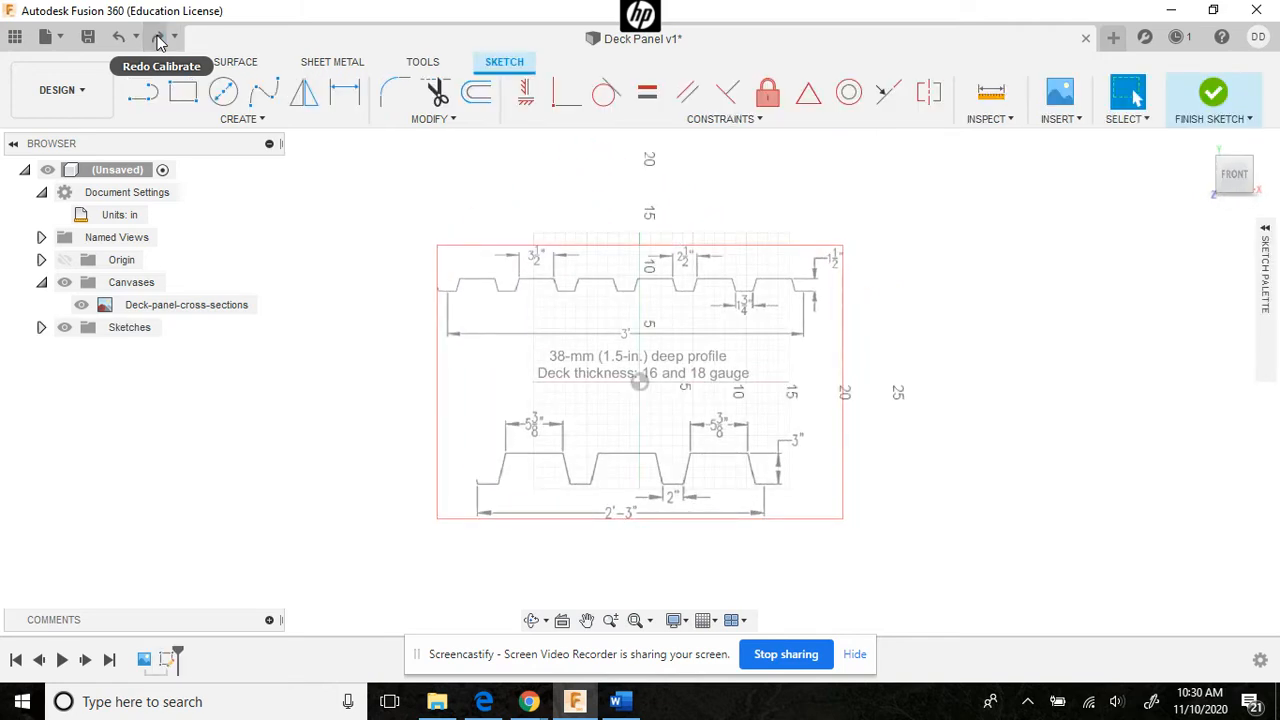
{"action": "left_click", "coordinate": [159, 44]}
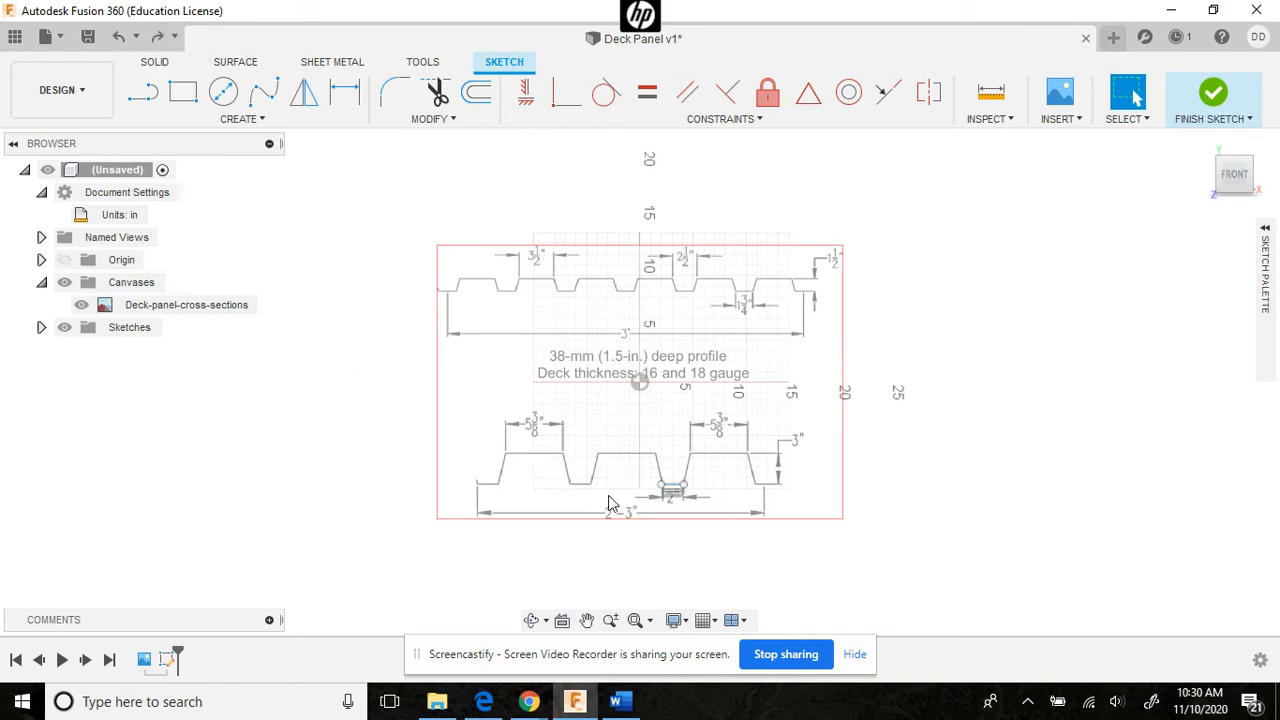
{"action": "scroll", "coordinate": [641, 538], "scroll_direction": "up", "scroll_amount": 5}
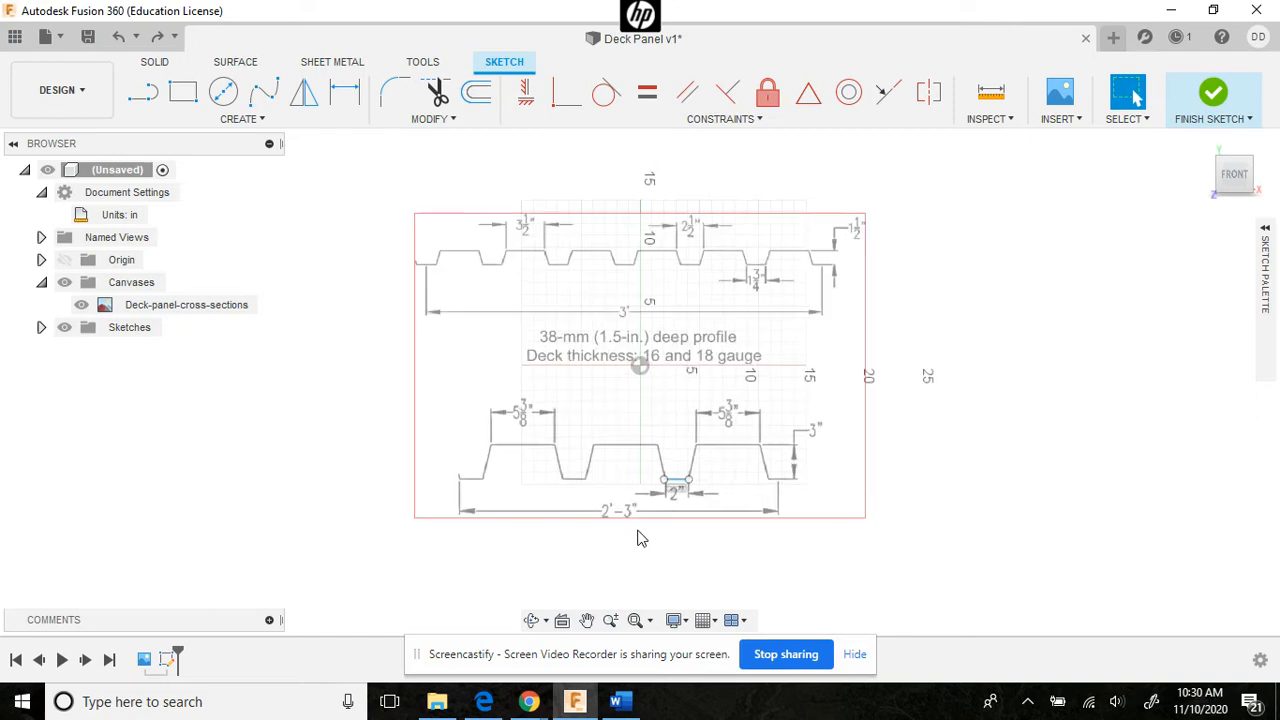
{"action": "scroll", "coordinate": [641, 538], "scroll_direction": "up", "scroll_amount": 1}
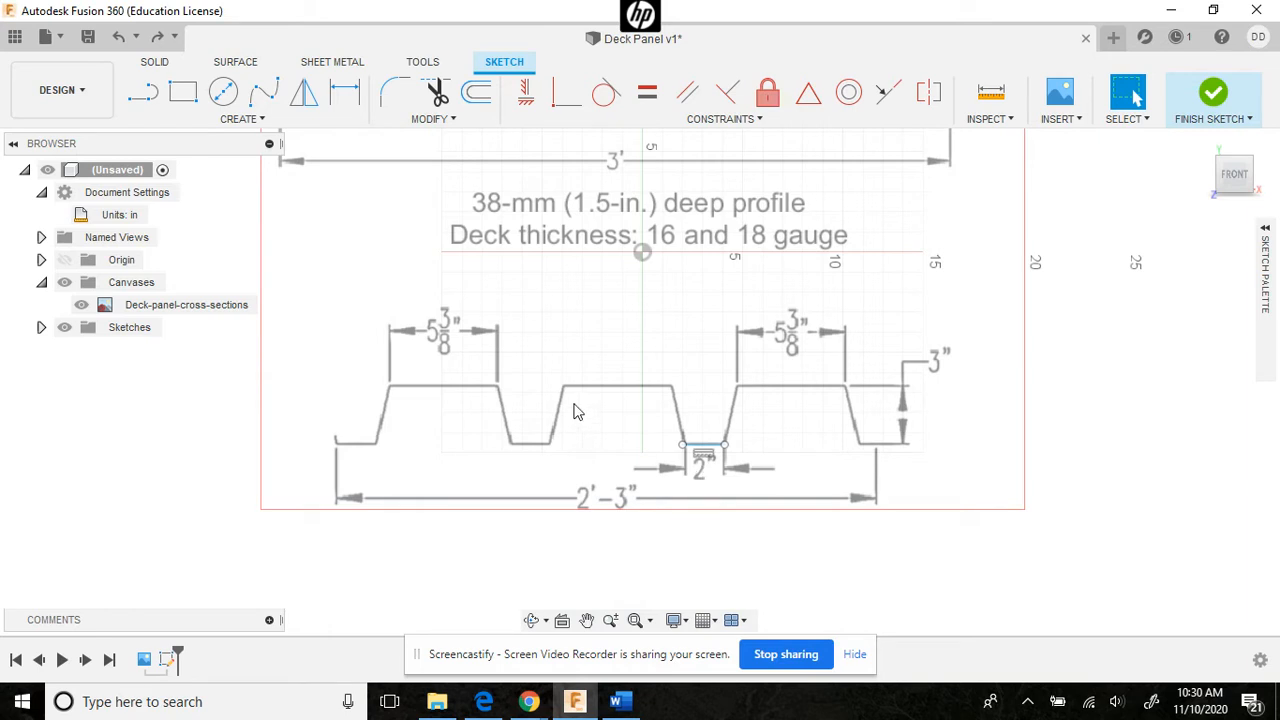
- Redo the 3-inch upward offset of the valley line and the middle crest line dimensioned at 5.375 inches
{"action": "left_click", "coordinate": [702, 446]}
{"action": "left_click", "coordinate": [157, 40]}
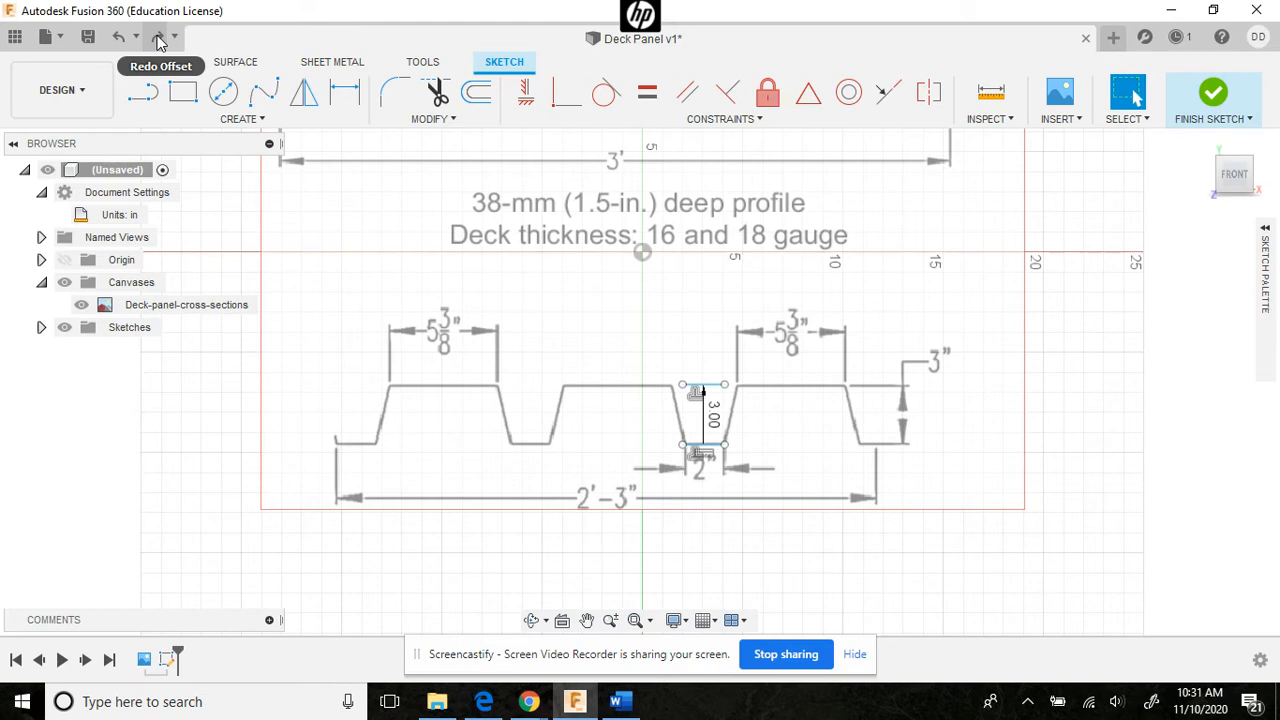
{"action": "left_click", "coordinate": [158, 38]}
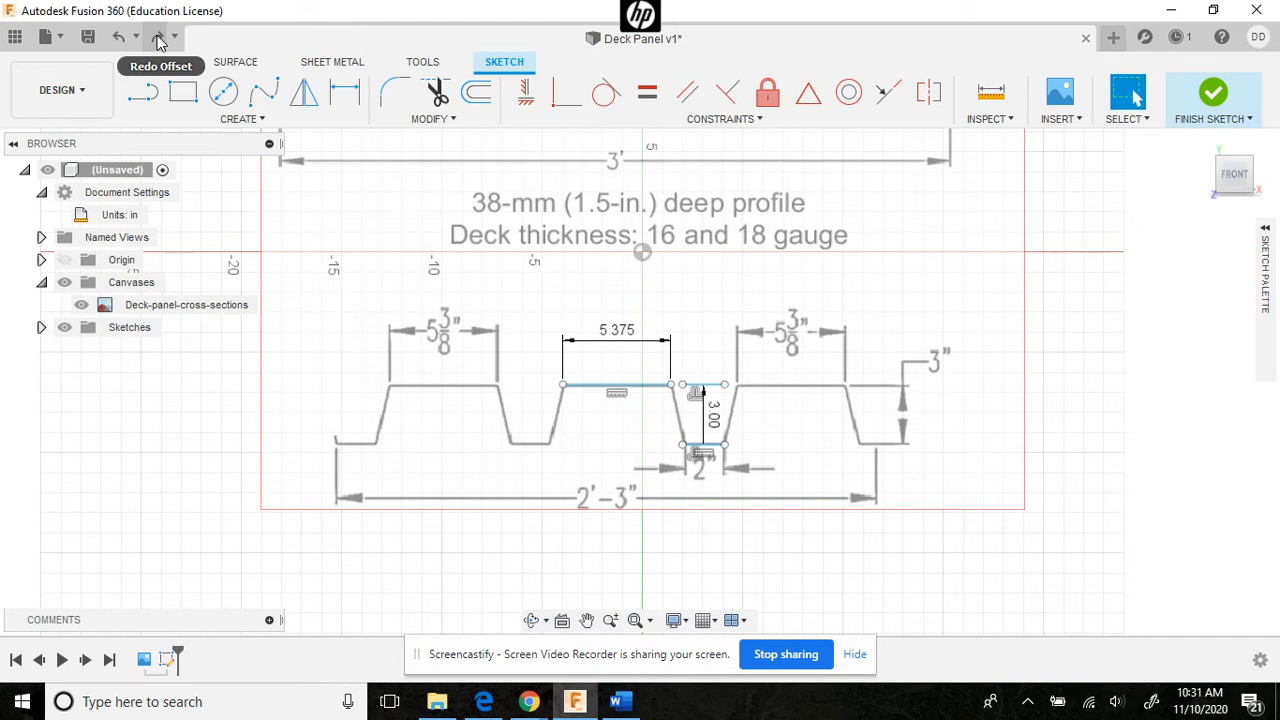
- Redo the sloped web between crest and valley and its mirroring about the middle crest's centreline, including removal of the helper lines
{"action": "left_click", "coordinate": [158, 38]}
{"action": "left_click", "coordinate": [158, 38]}
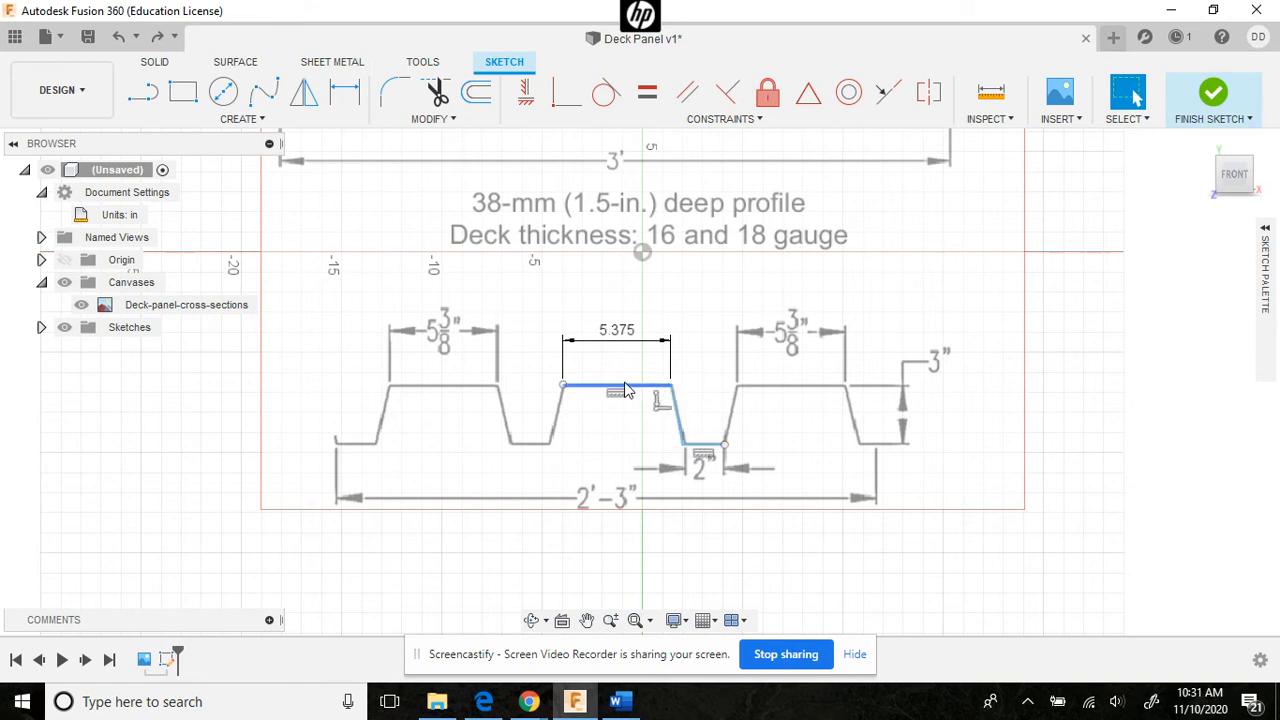
{"action": "left_click", "coordinate": [157, 38]}
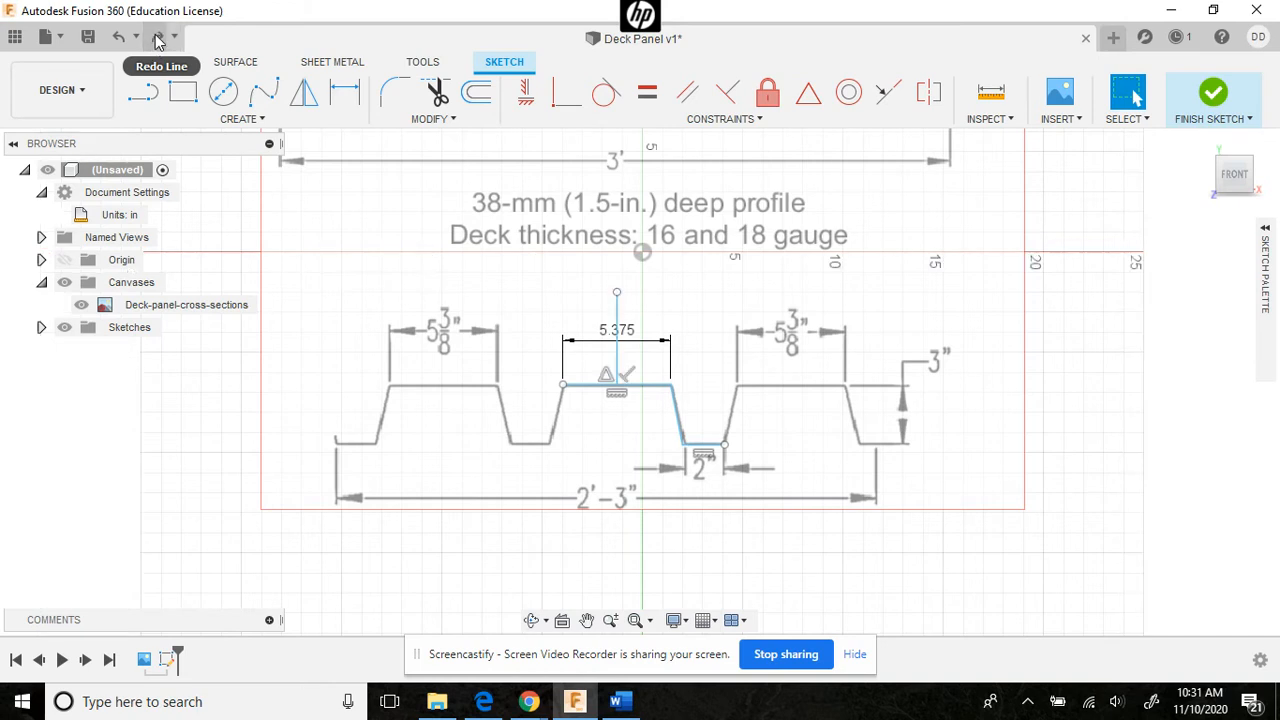
{"action": "left_click", "coordinate": [157, 38]}
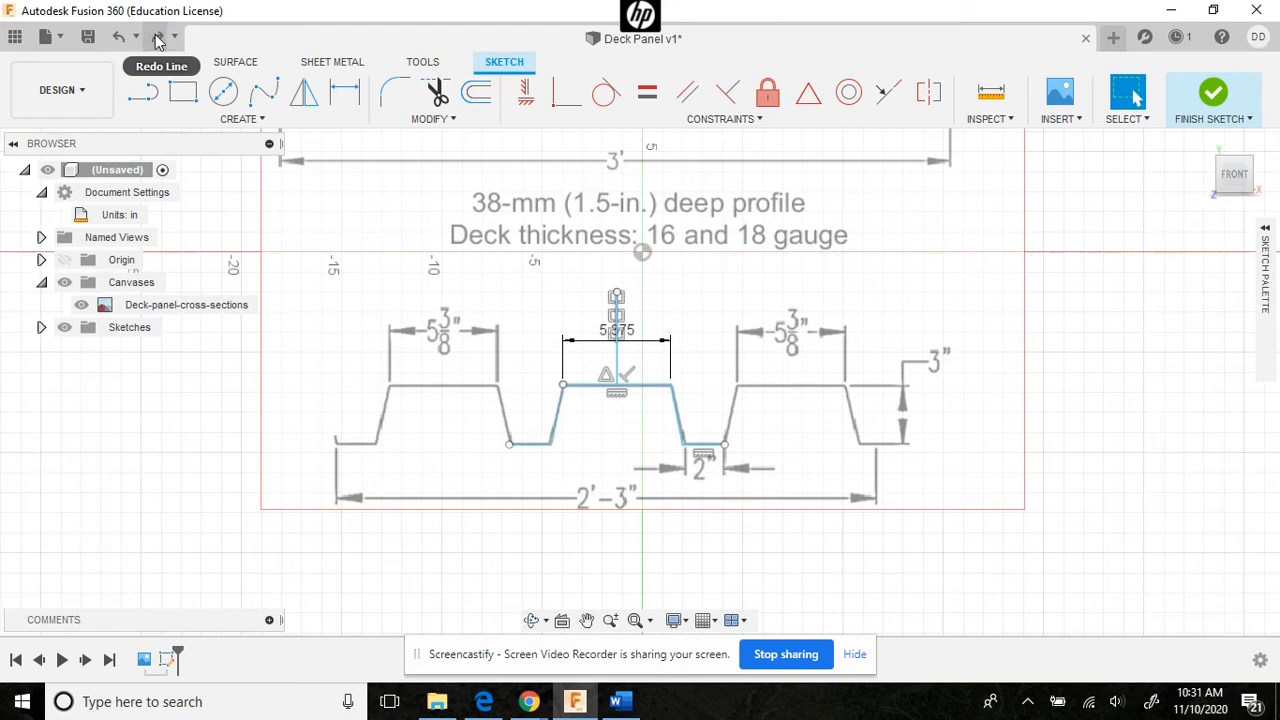
{"action": "left_click", "coordinate": [157, 38]}
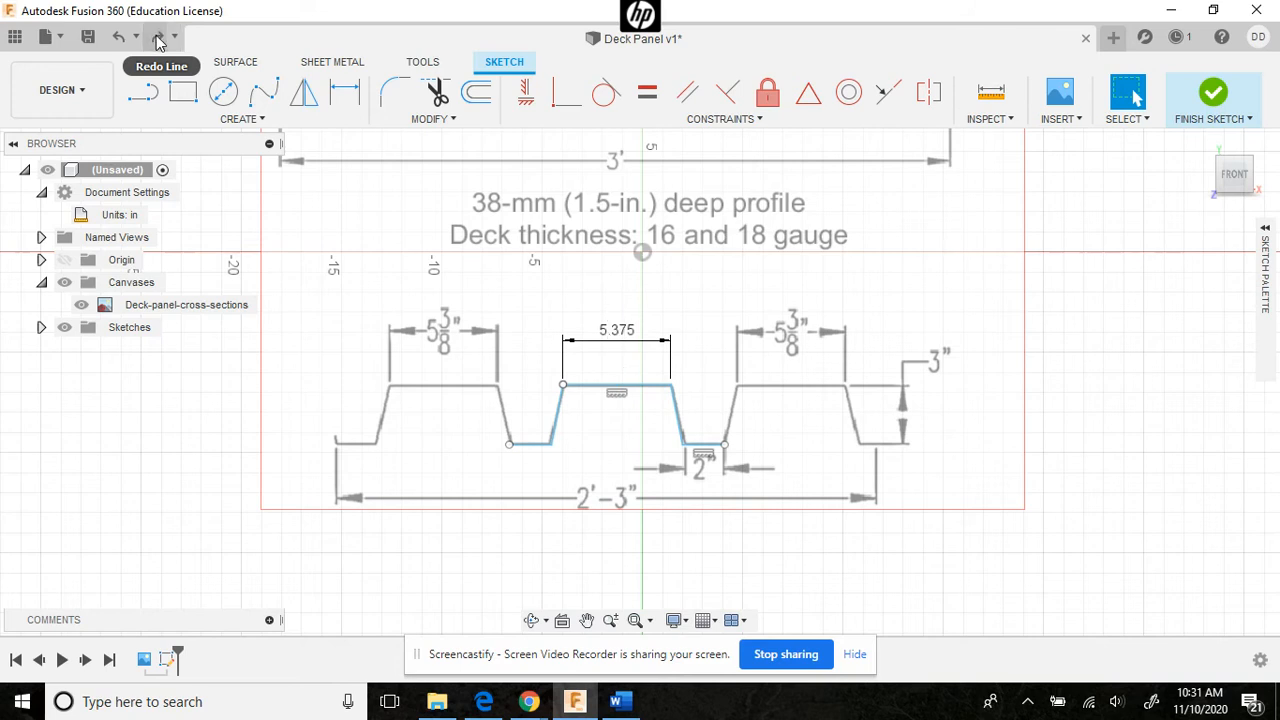
- Redo the mirroring that forms the left rib about the left valley's centreline, and the short lip at its outer end
{"action": "left_click", "coordinate": [157, 38]}
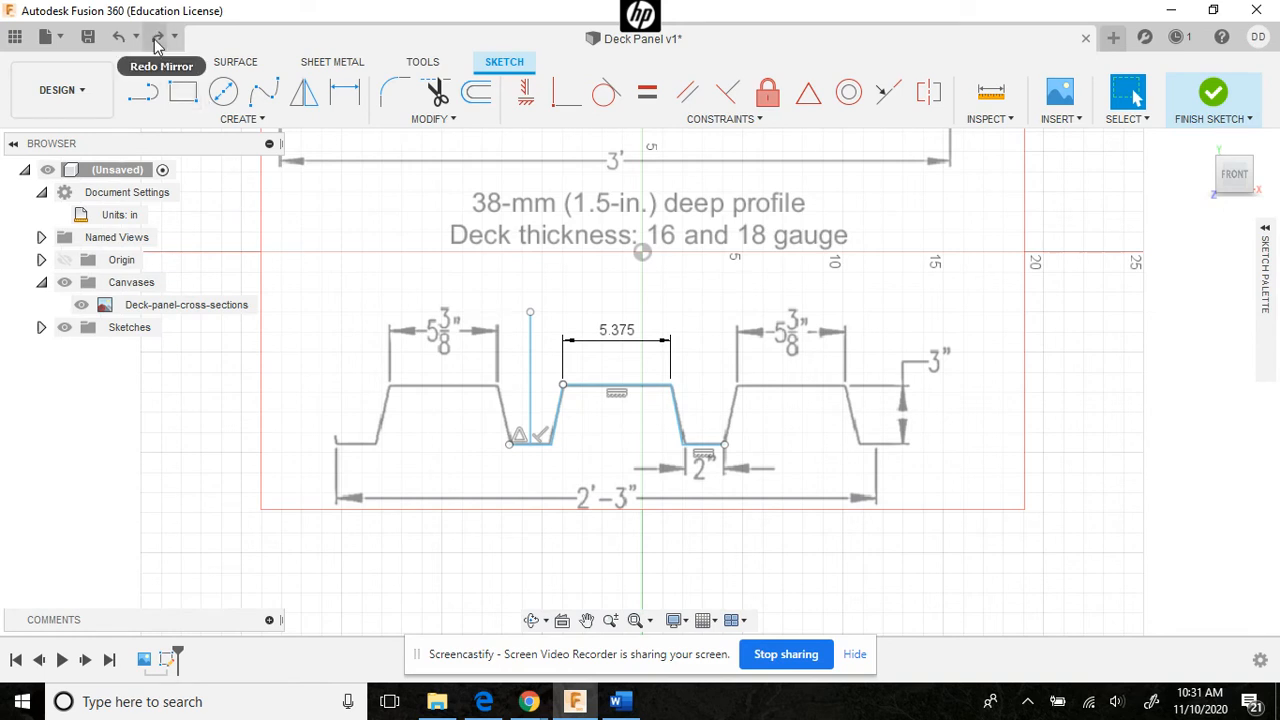
{"action": "left_click", "coordinate": [157, 38]}
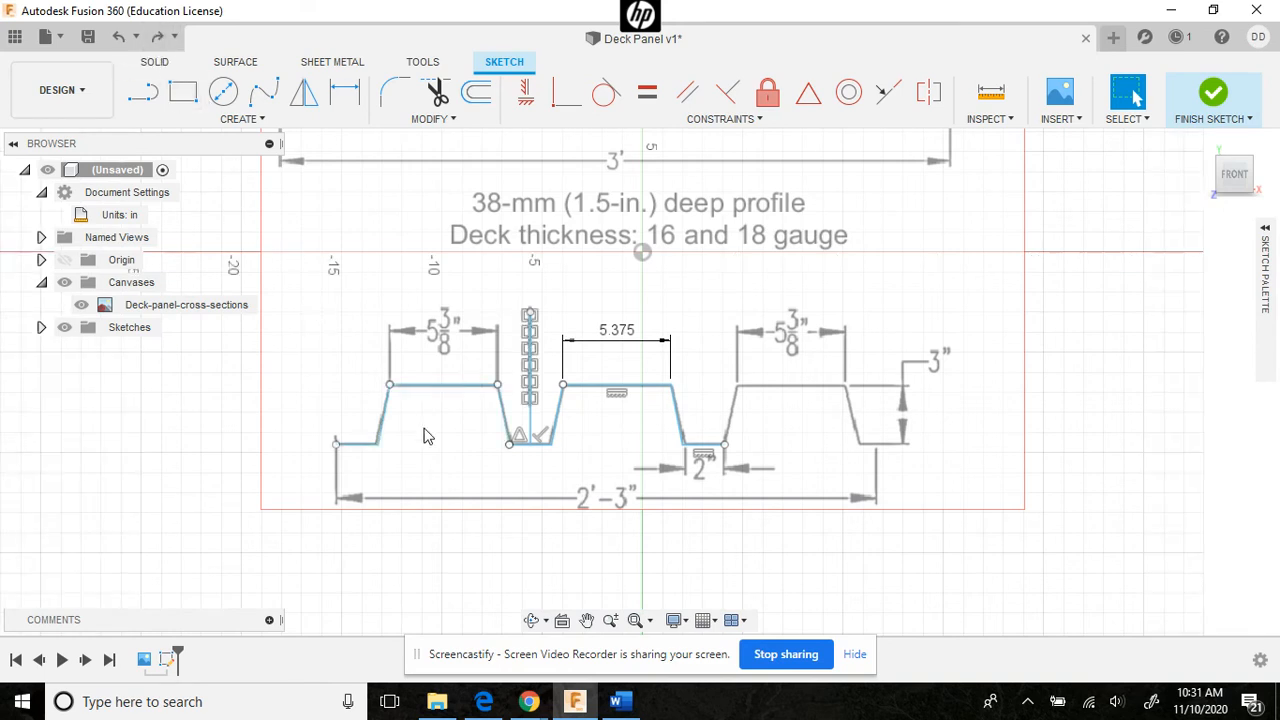
{"action": "scroll", "coordinate": [436, 452], "scroll_direction": "up", "scroll_amount": 2}
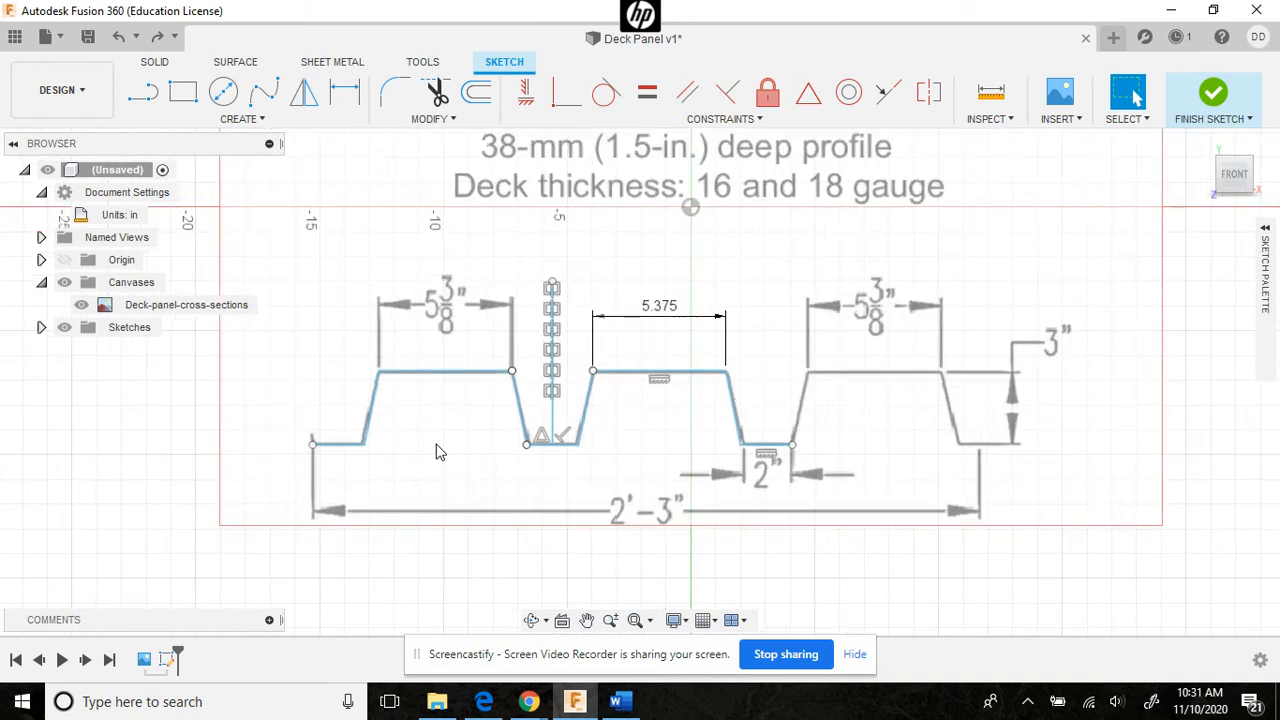
{"action": "scroll", "coordinate": [436, 452], "scroll_direction": "up", "scroll_amount": 1}
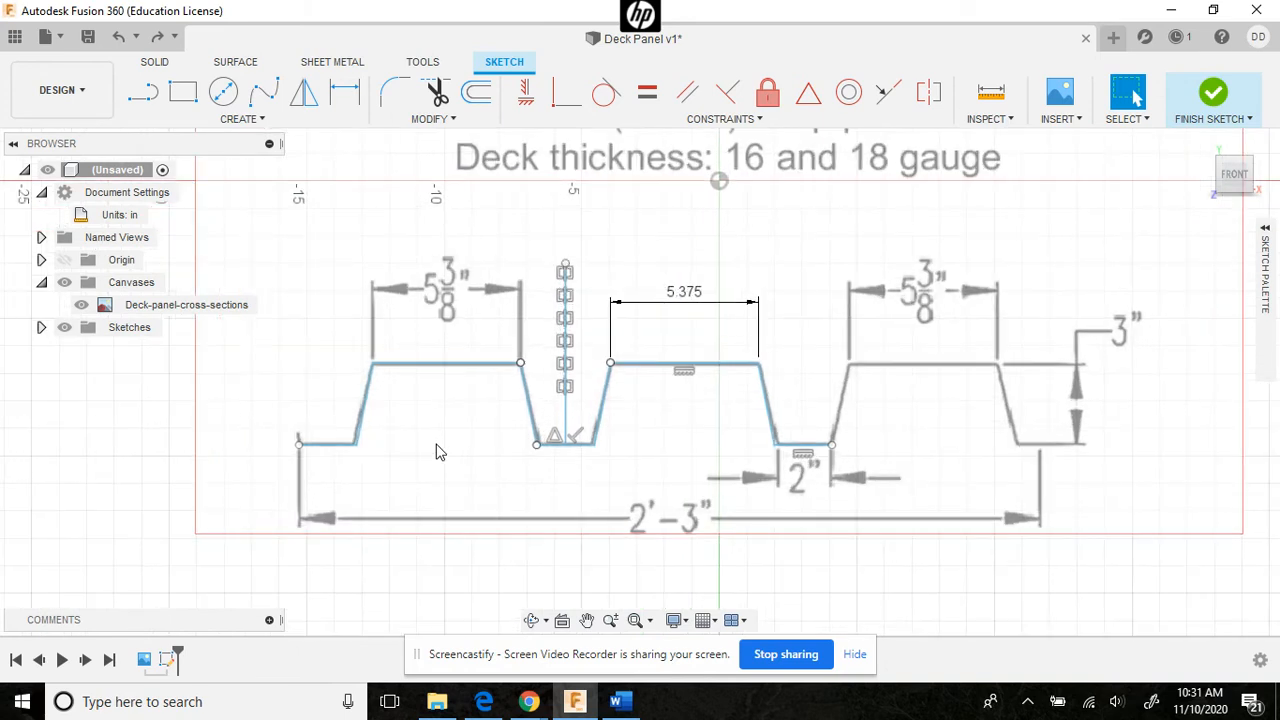
{"action": "left_click", "coordinate": [157, 40]}
{"action": "left_click", "coordinate": [157, 40]}
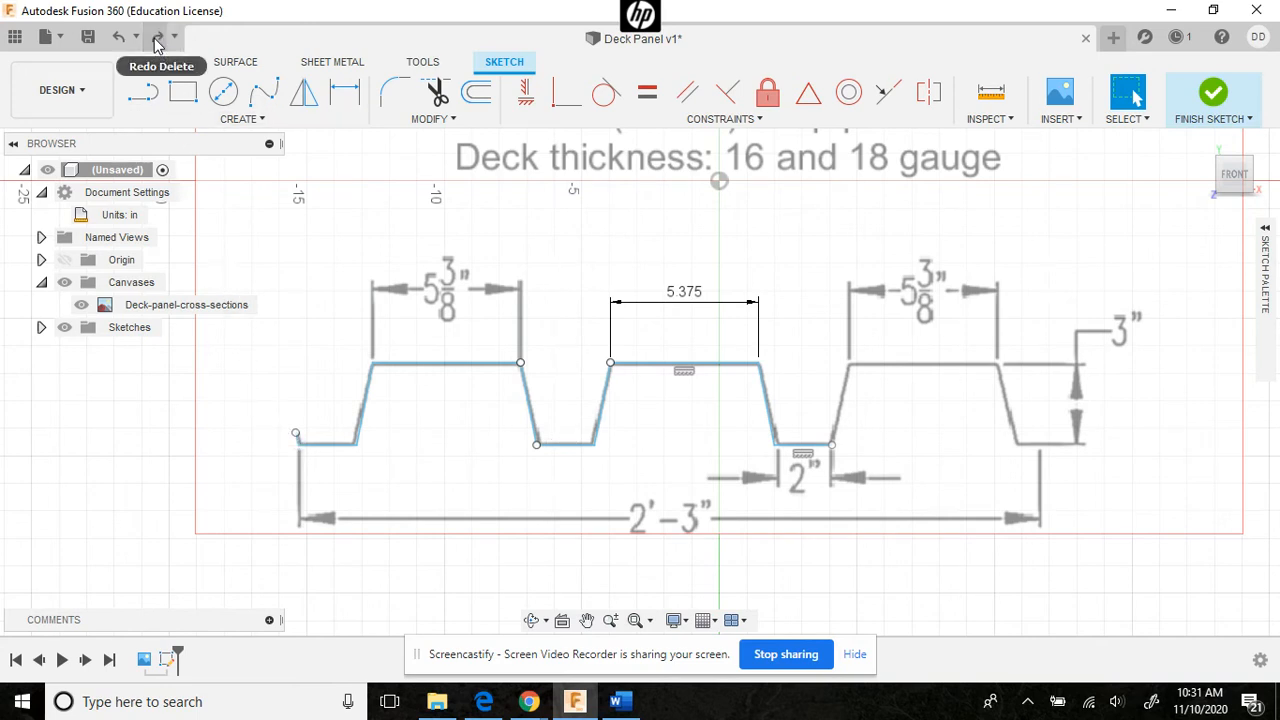
- Redo the mirroring that forms the right rib about the middle crest's vertical centreline, including deletion of that centreline
{"action": "left_click", "coordinate": [157, 40]}
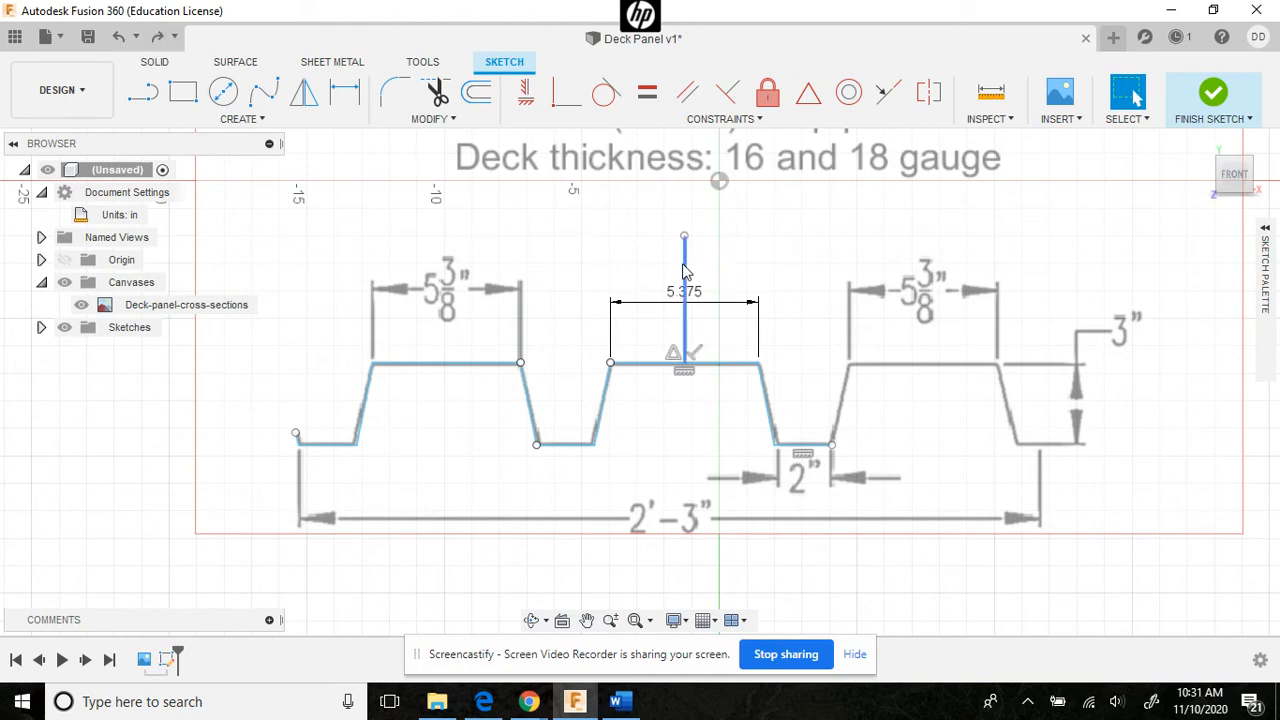
{"action": "left_click", "coordinate": [157, 40]}
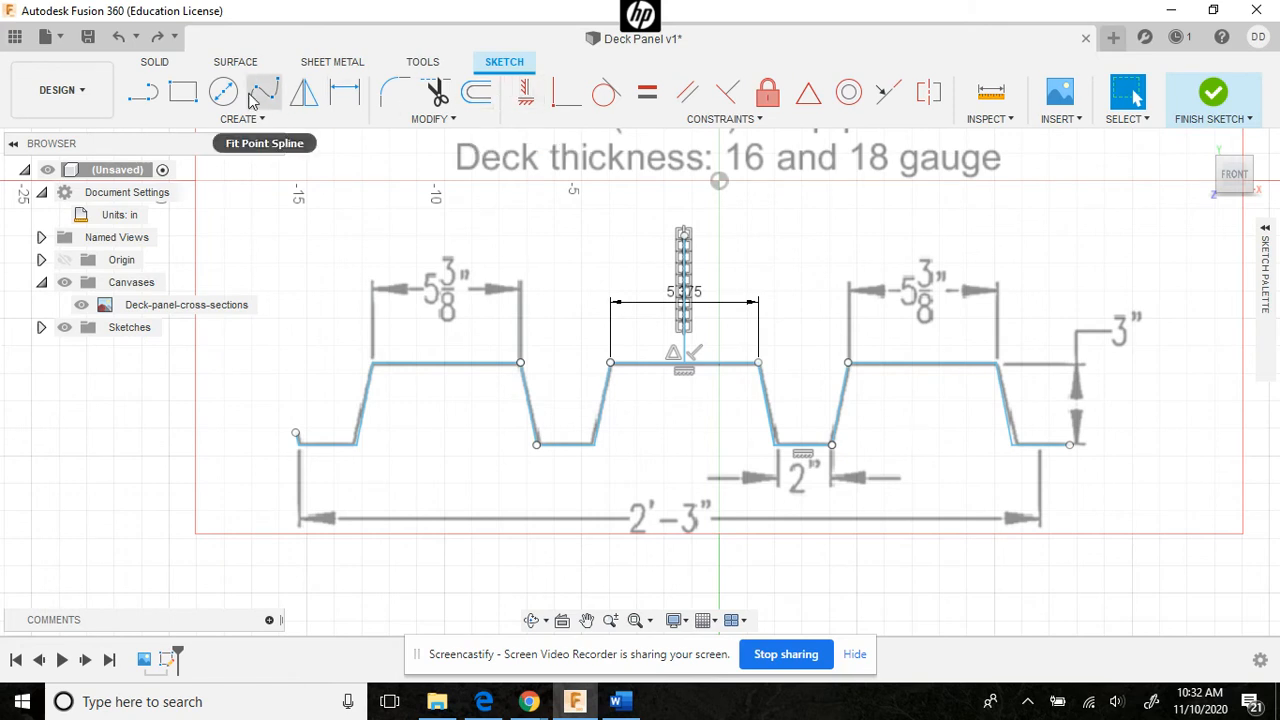
{"action": "left_click", "coordinate": [157, 40]}
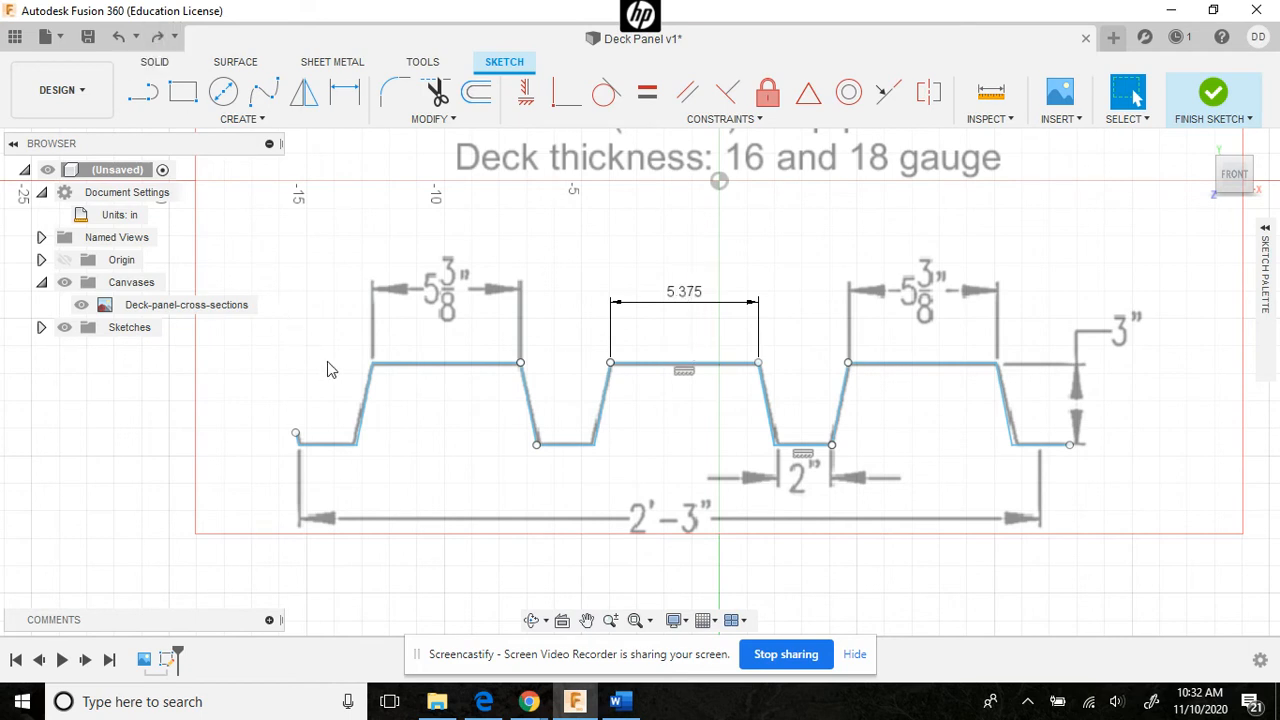
- Redo the offset of the complete deck profile chain that gives the sheet its thickness
{"action": "scroll", "coordinate": [327, 369], "scroll_direction": "up", "scroll_amount": 3}
{"action": "scroll", "coordinate": [327, 361], "scroll_direction": "up", "scroll_amount": 3}
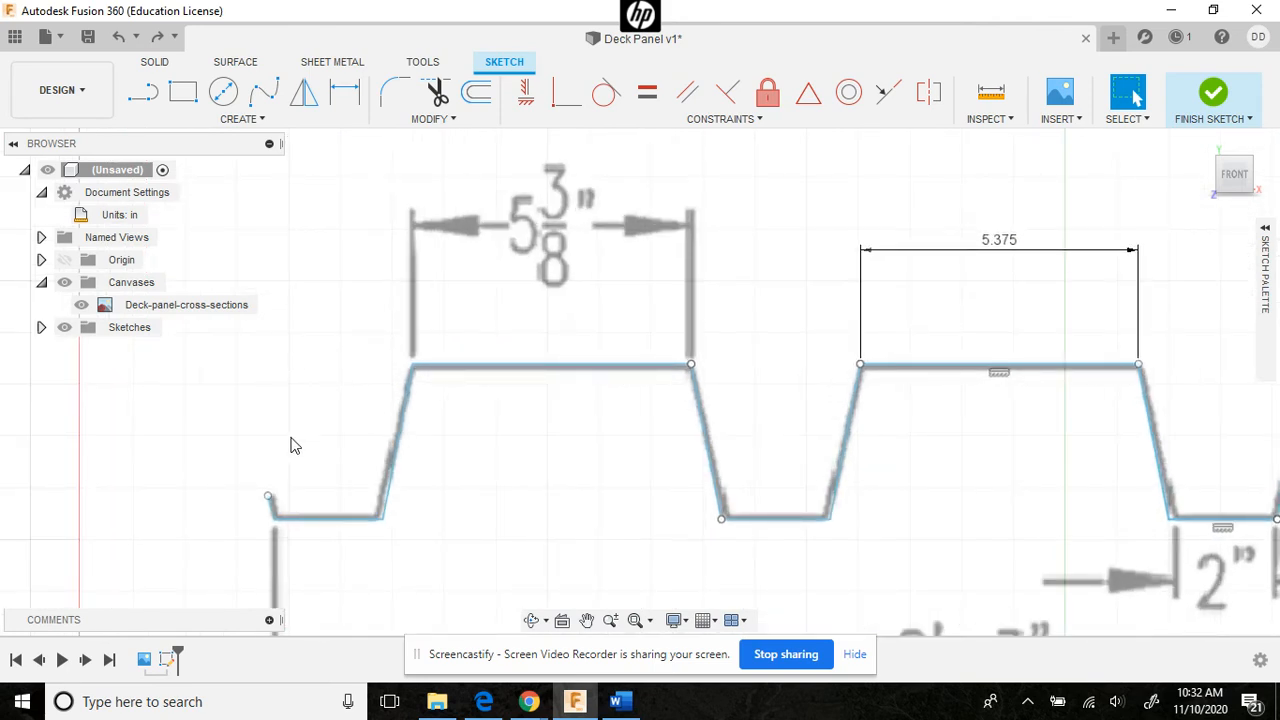
{"action": "scroll", "coordinate": [291, 445], "scroll_direction": "up", "scroll_amount": 1}
{"action": "scroll", "coordinate": [291, 445], "scroll_direction": "up", "scroll_amount": 1}
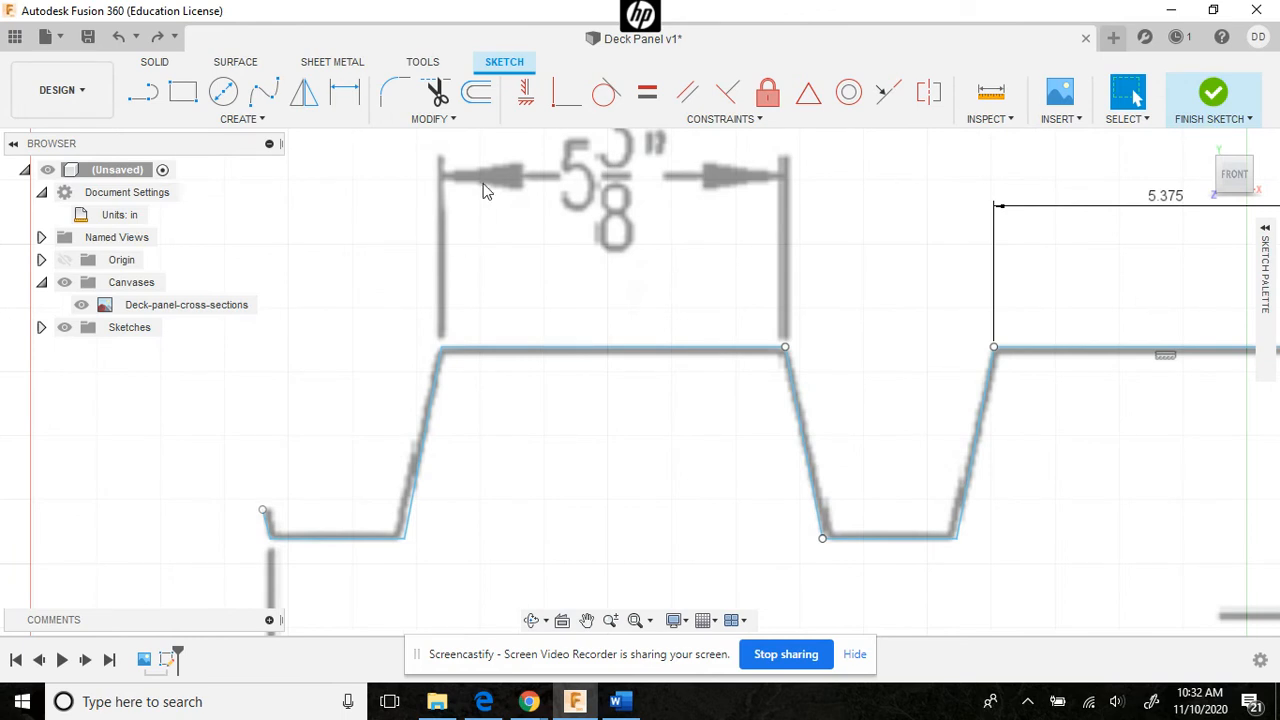
{"action": "left_click", "coordinate": [475, 93]}
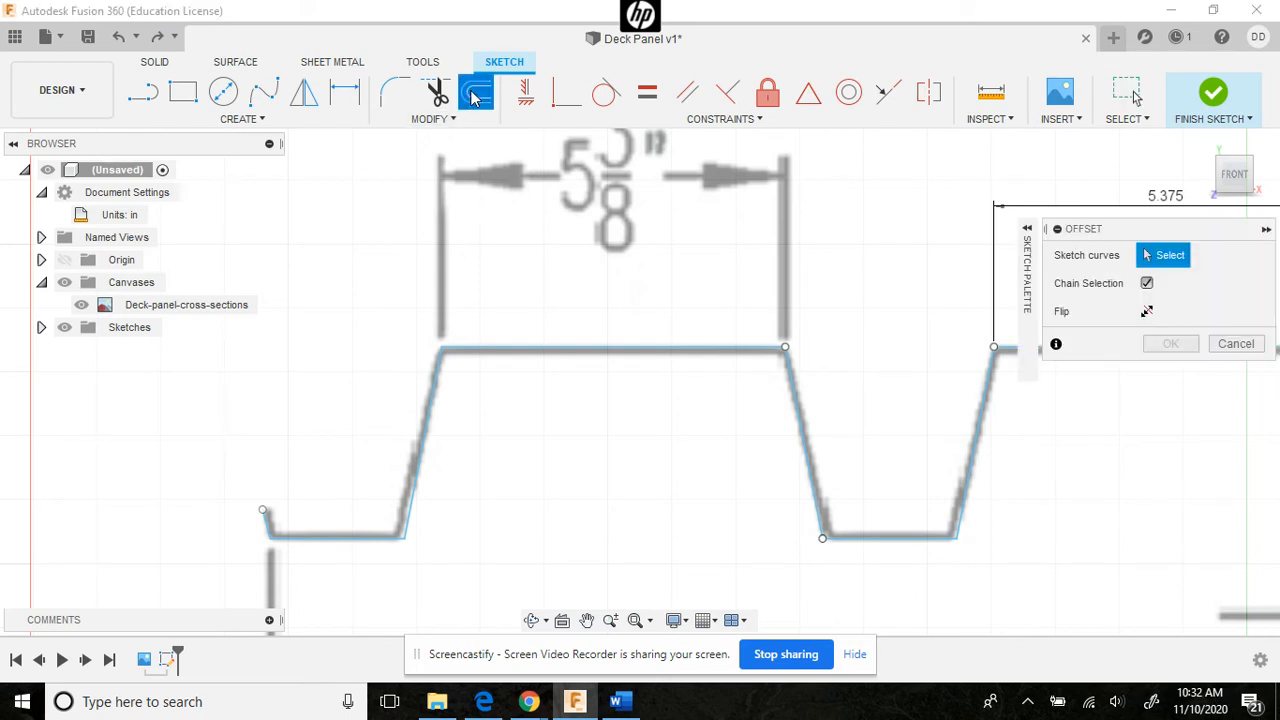
{"action": "left_click", "coordinate": [158, 42]}
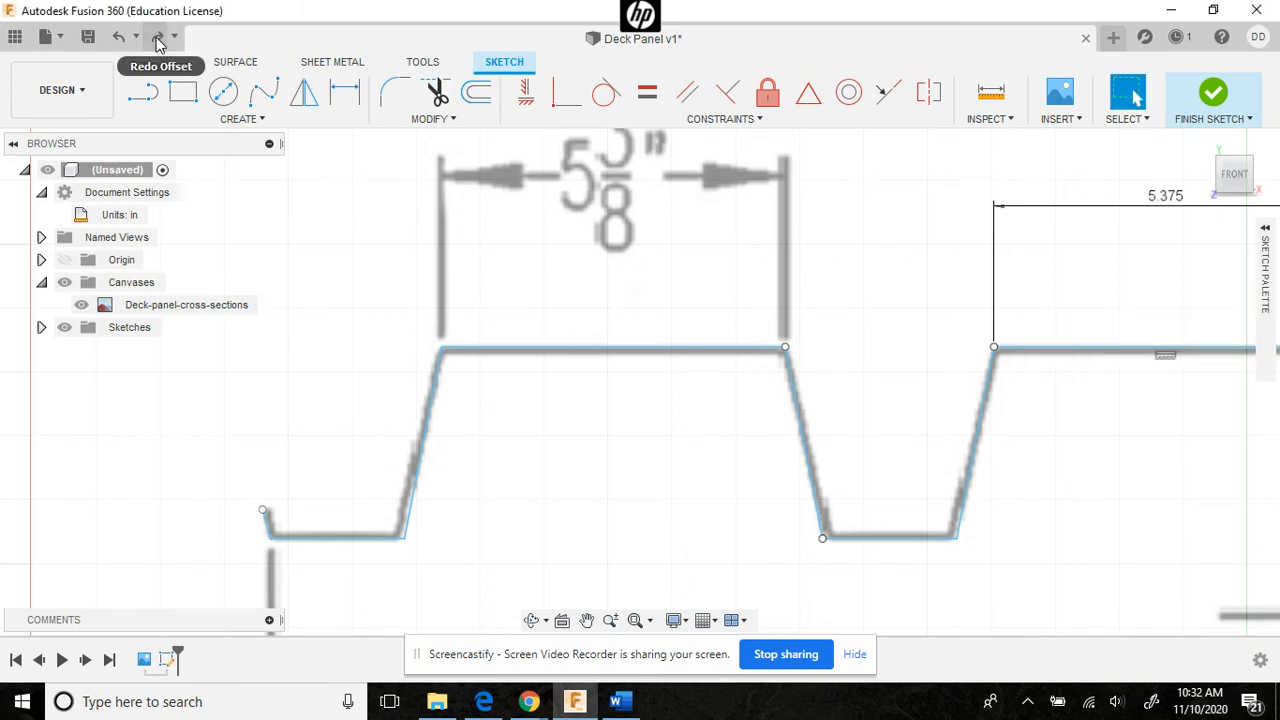
{"action": "left_click", "coordinate": [157, 42]}
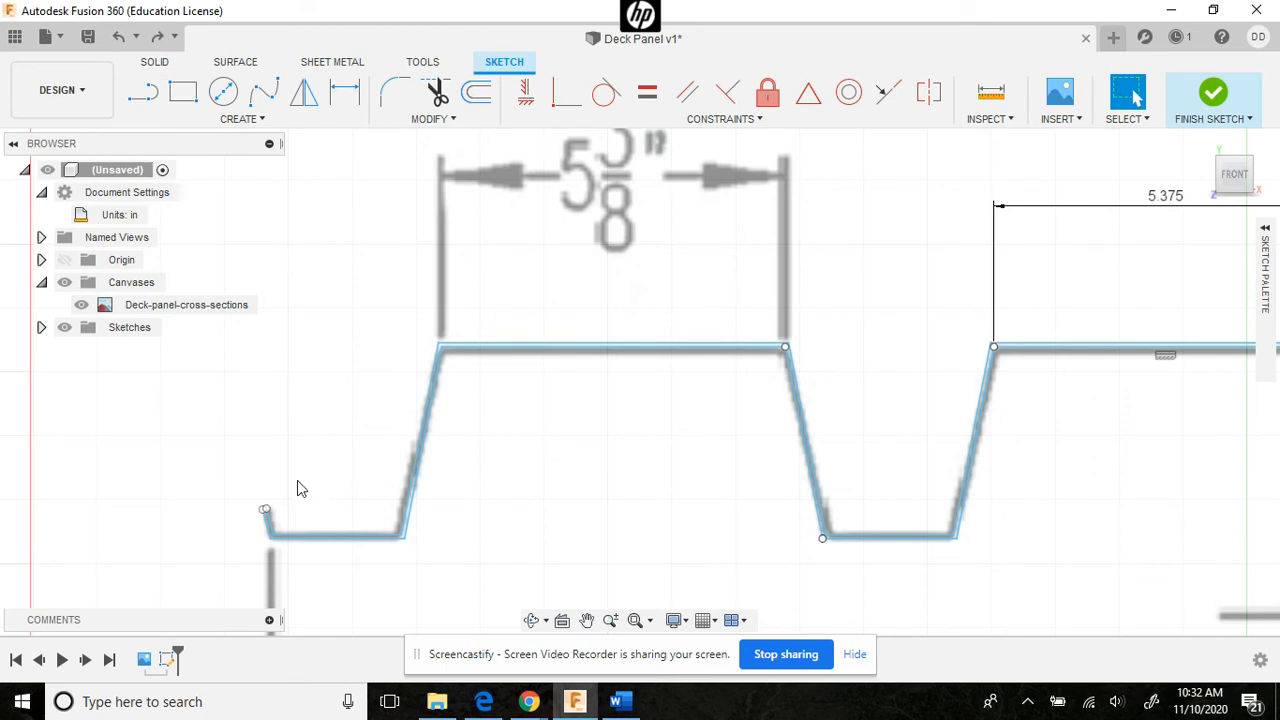
- Redo the short end lines that close the gap between the original and offset profile curves
{"action": "scroll", "coordinate": [295, 490], "scroll_direction": "up", "scroll_amount": 3}
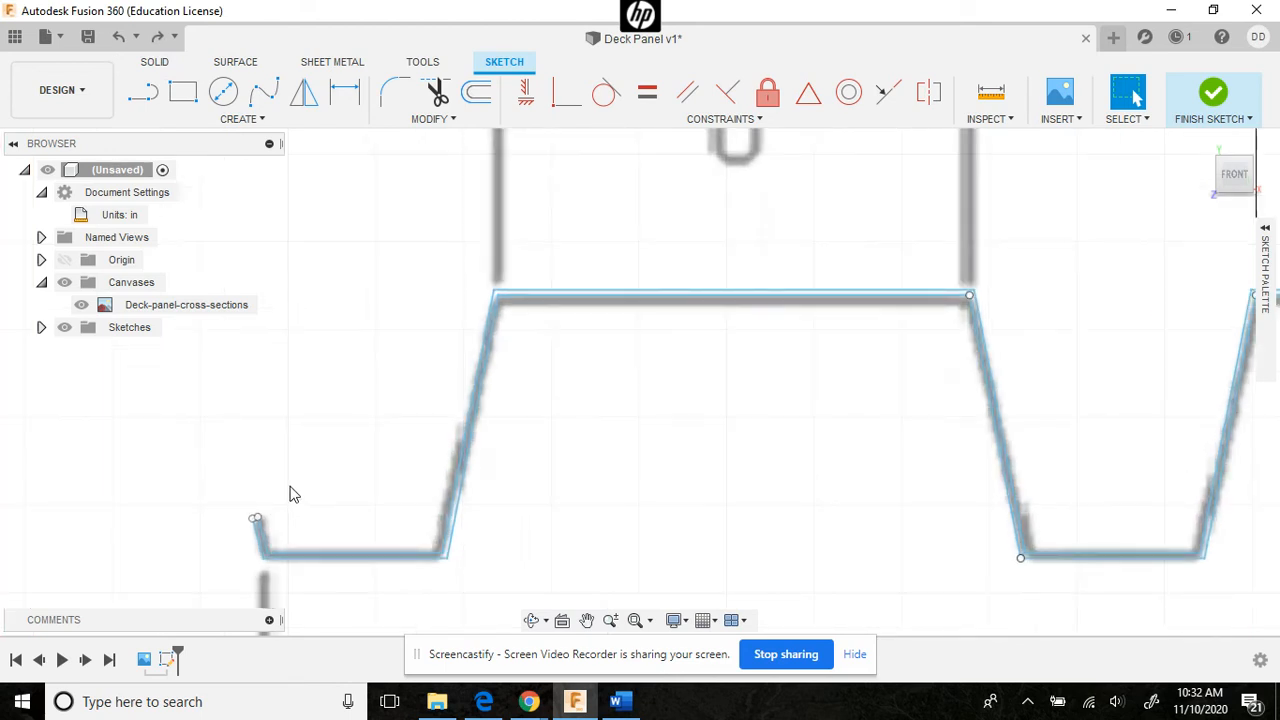
{"action": "scroll", "coordinate": [190, 504], "scroll_direction": "up", "scroll_amount": 3}
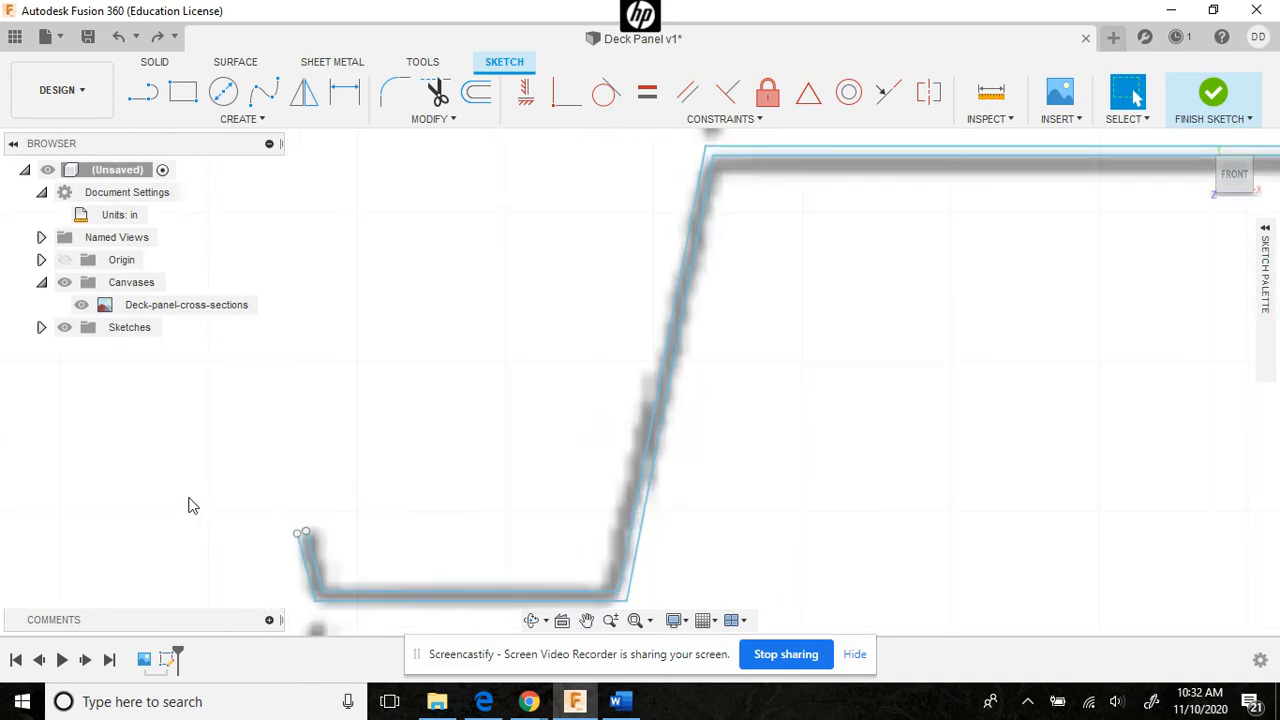
{"action": "scroll", "coordinate": [221, 565], "scroll_direction": "up", "scroll_amount": 3}
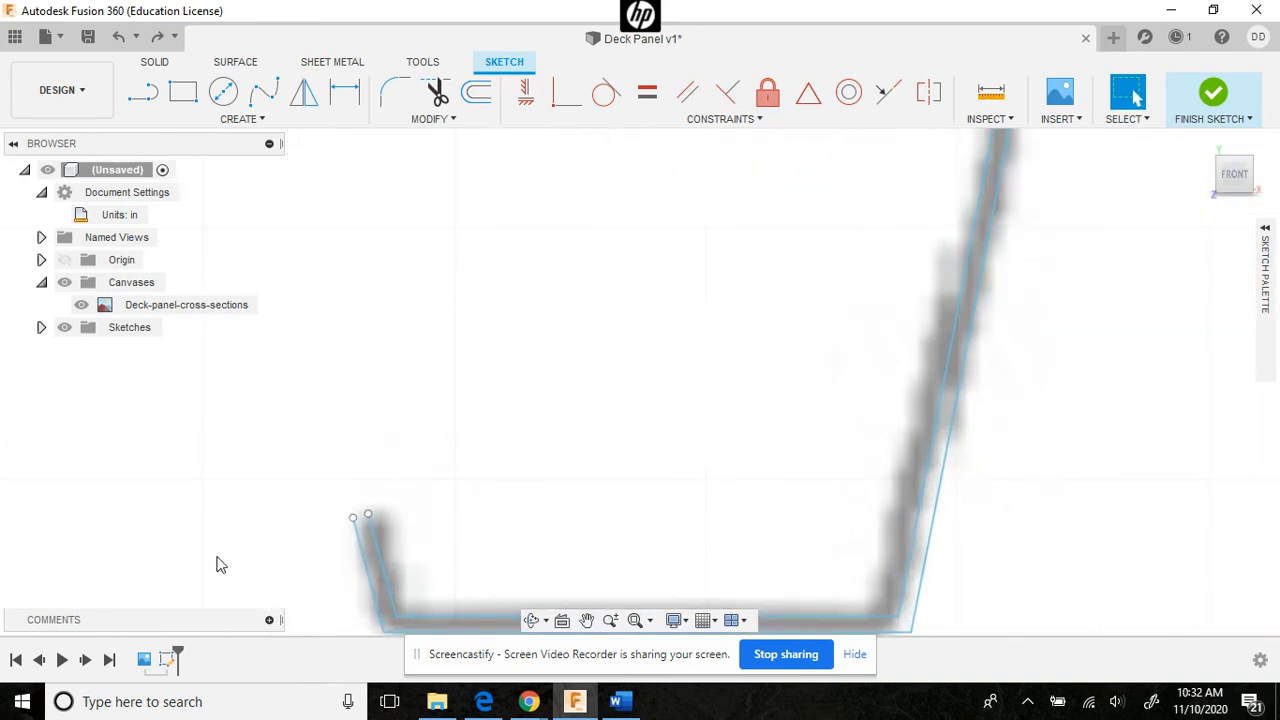
{"action": "scroll", "coordinate": [265, 557], "scroll_direction": "up", "scroll_amount": 2}
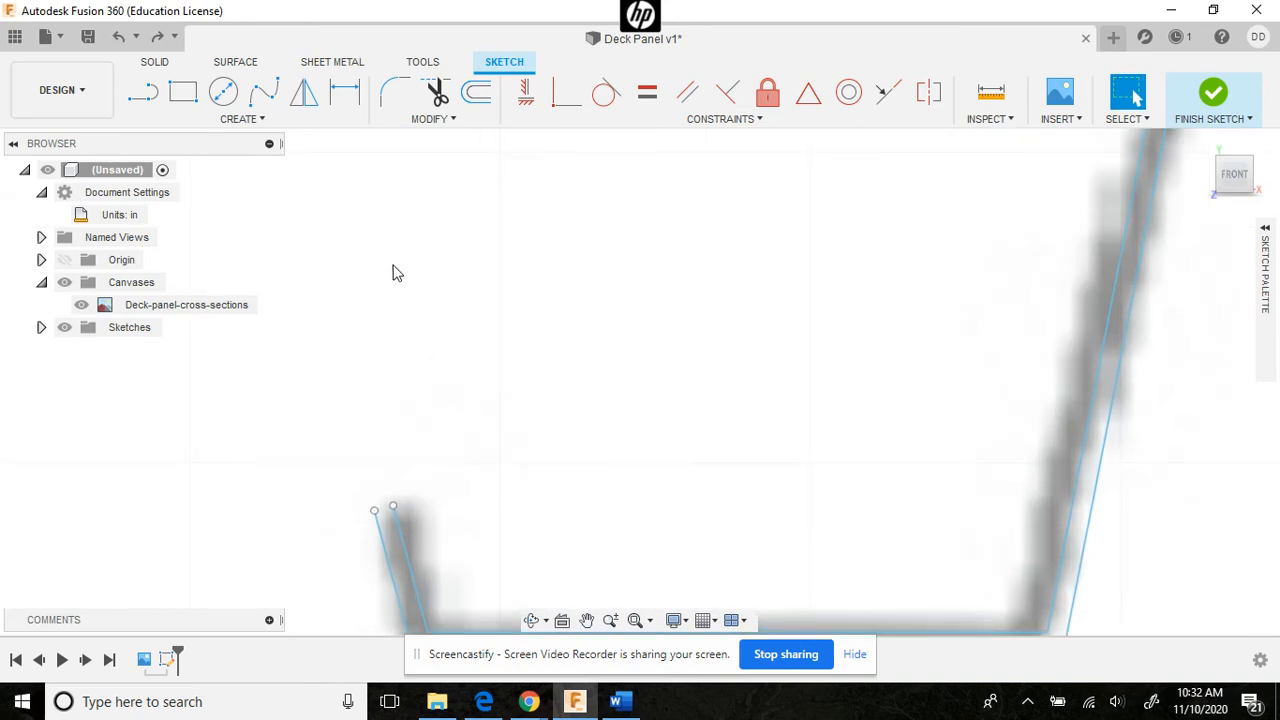
{"action": "left_click", "coordinate": [158, 42]}
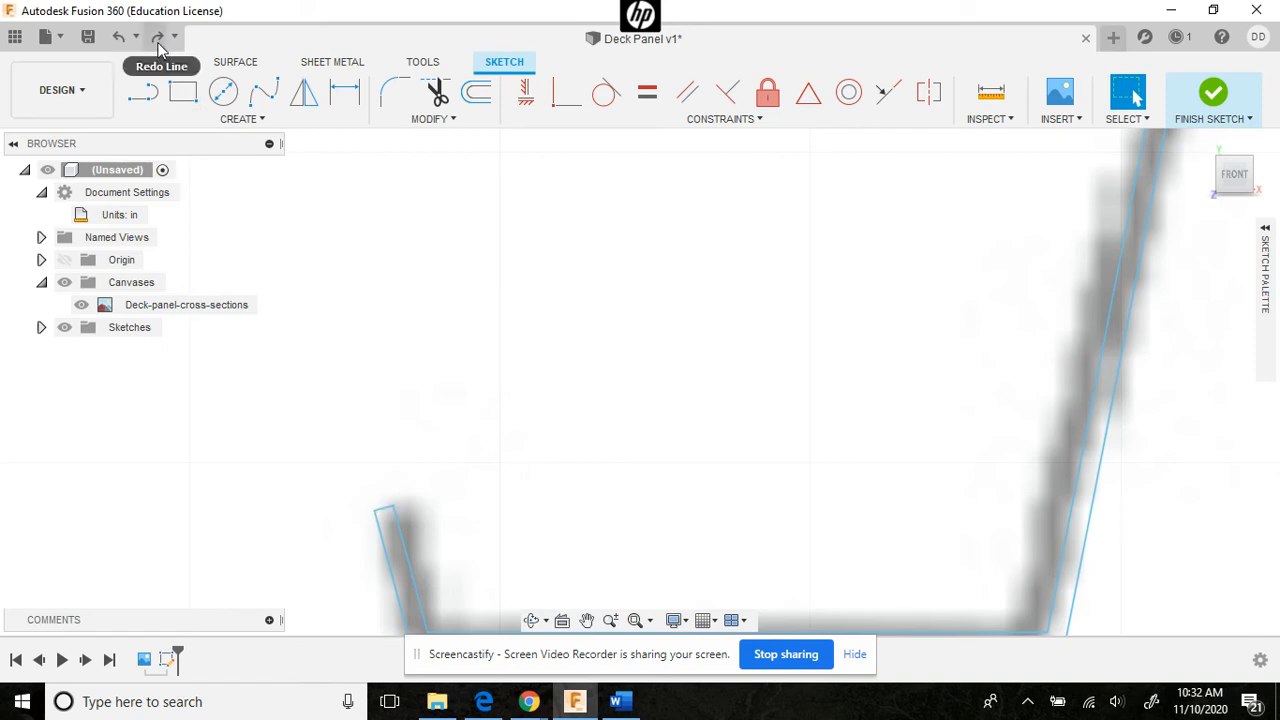
{"action": "left_click", "coordinate": [158, 42]}
{"action": "left_click", "coordinate": [161, 49]}
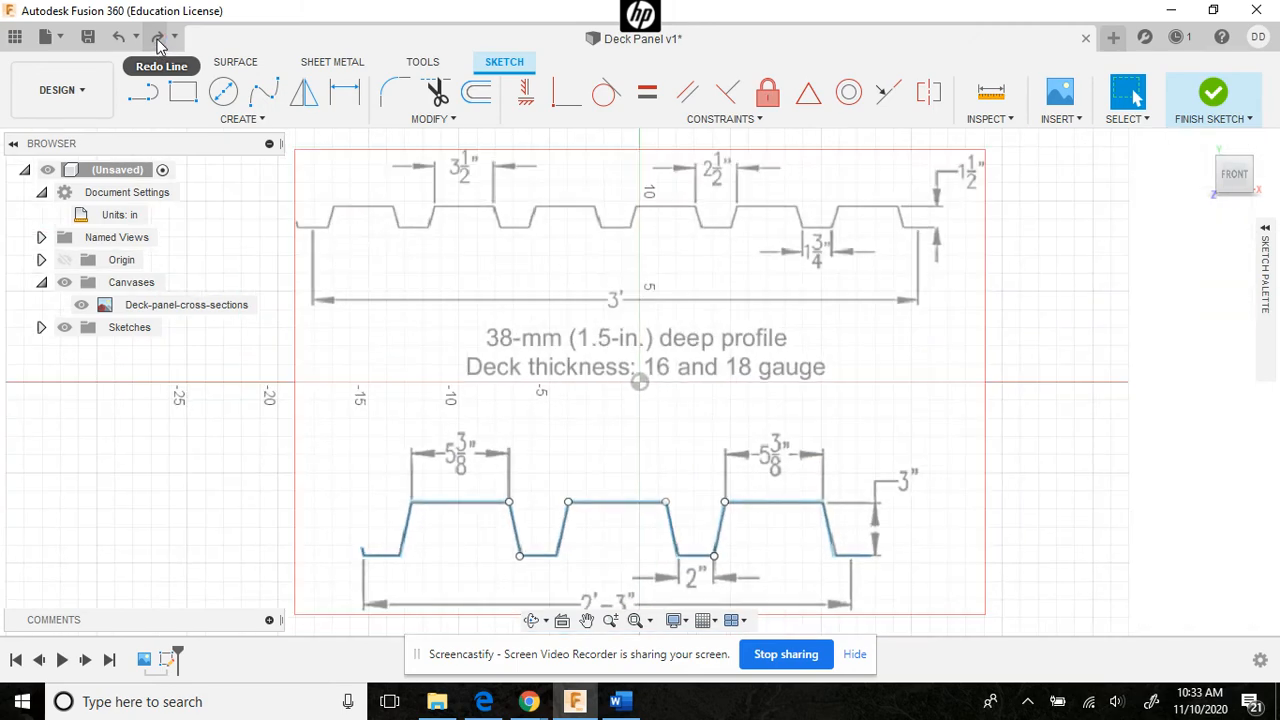
- Redo the extrusion of the closed profile into the deck panel and hide the Deck-panel-cross-sections canvas
{"action": "left_click", "coordinate": [158, 42]}
{"action": "left_click", "coordinate": [158, 42]}
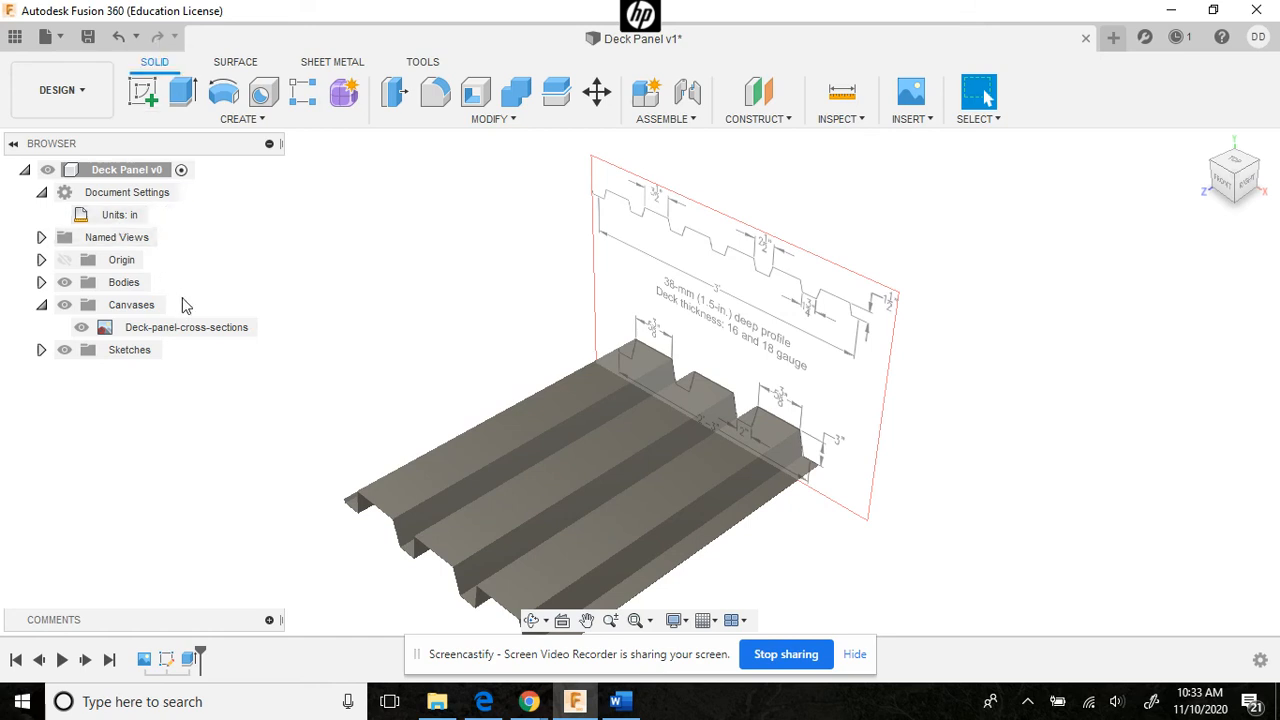
{"action": "left_click", "coordinate": [64, 304]}
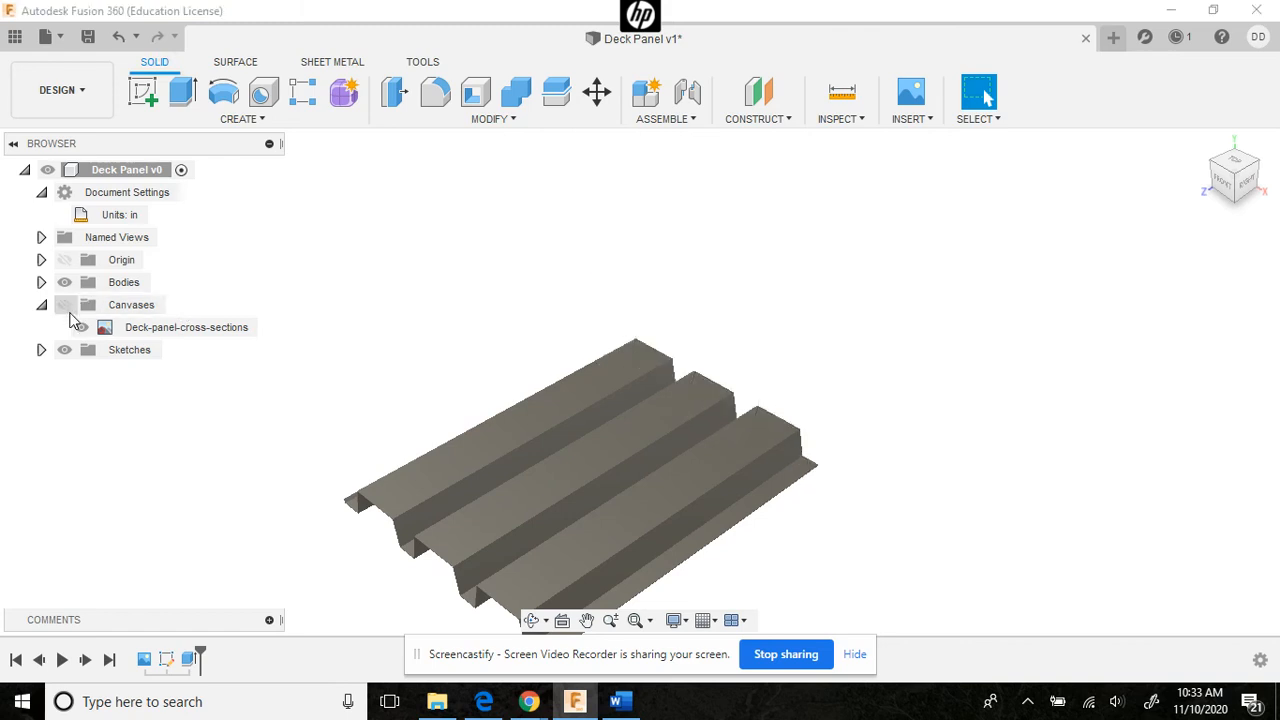
{"action": "left_click", "coordinate": [84, 328]}
{"action": "left_click", "coordinate": [82, 329]}
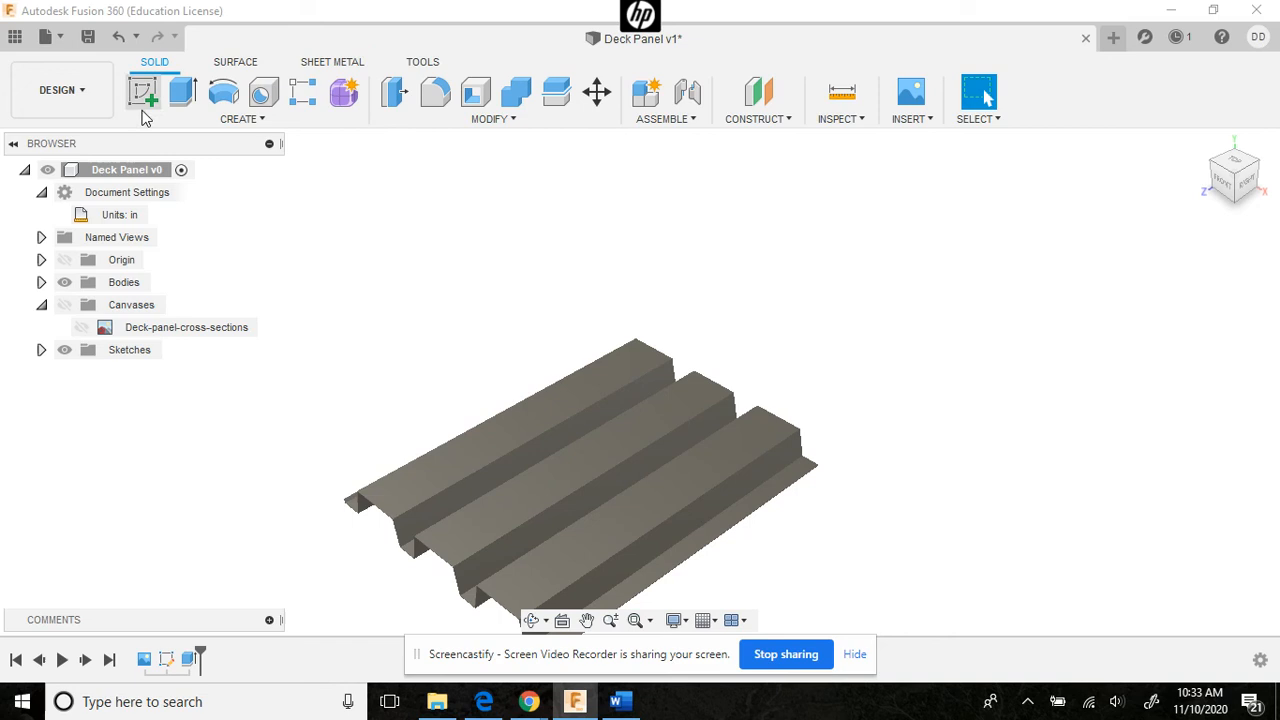
- Save the design with the version description "User Saved" and show the Mezzanine project's files
{"action": "left_click", "coordinate": [88, 37]}
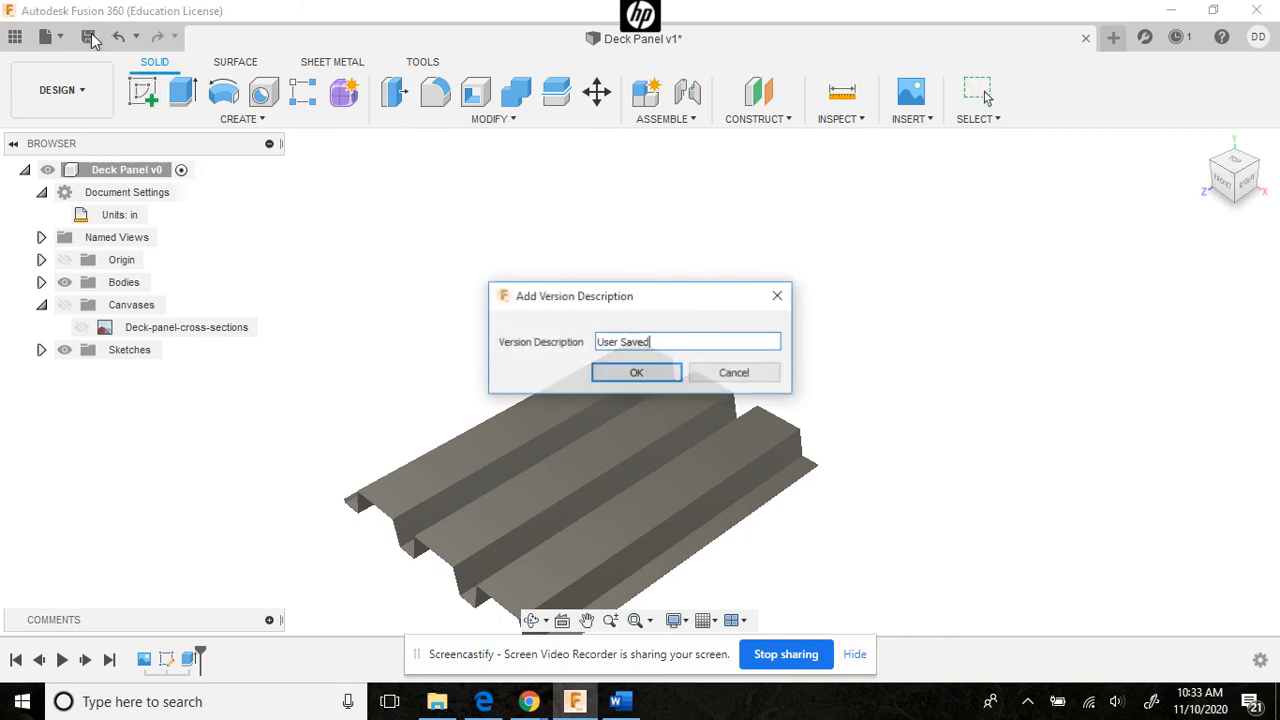
{"action": "left_click", "coordinate": [622, 375]}
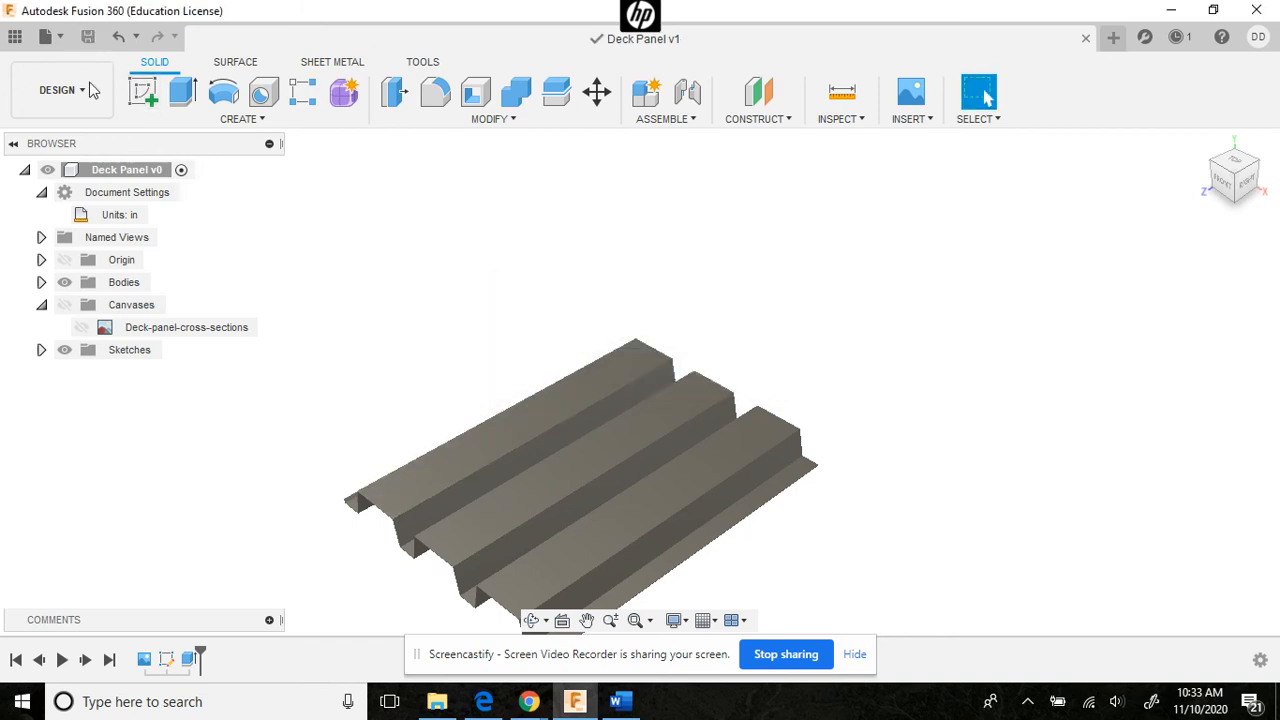
{"action": "left_click", "coordinate": [15, 37]}
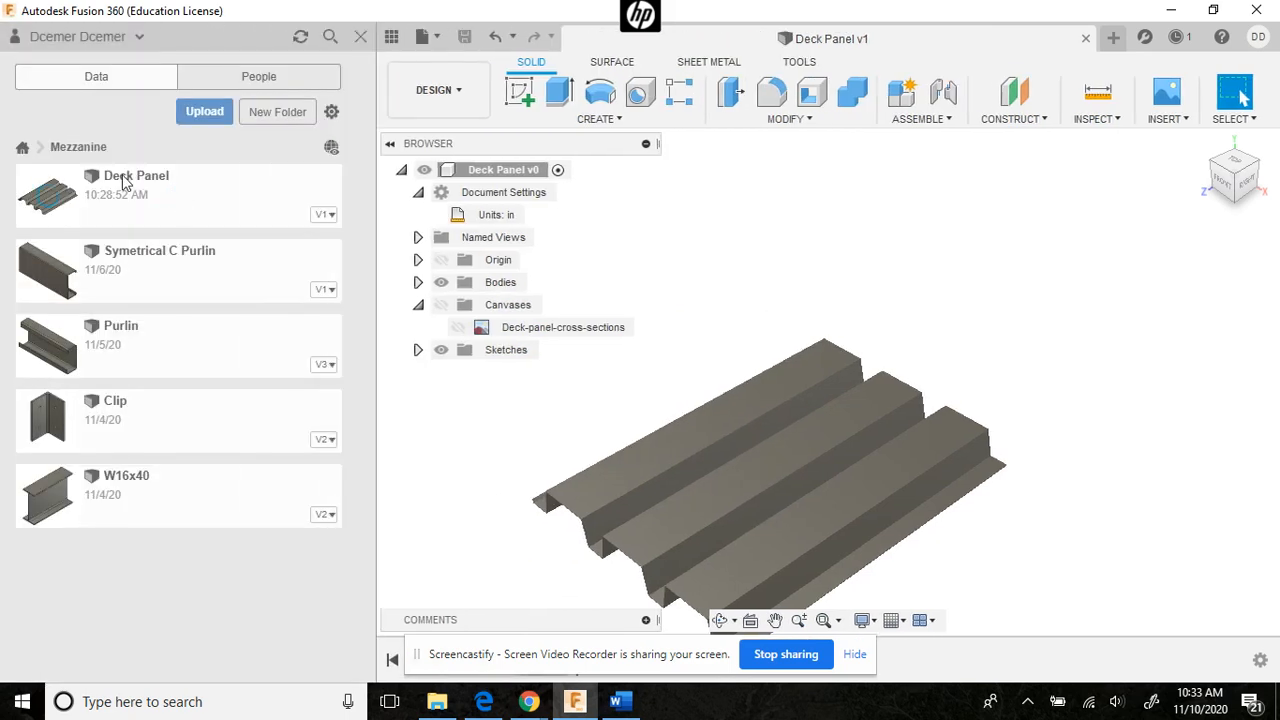